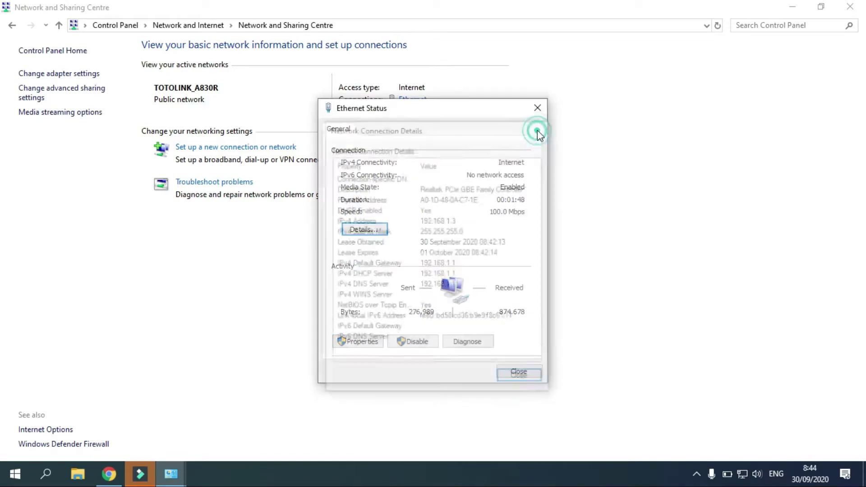
Close the Ethernet Status dialog and the Network and Sharing Centre window.
click(537, 109)
click(849, 6)
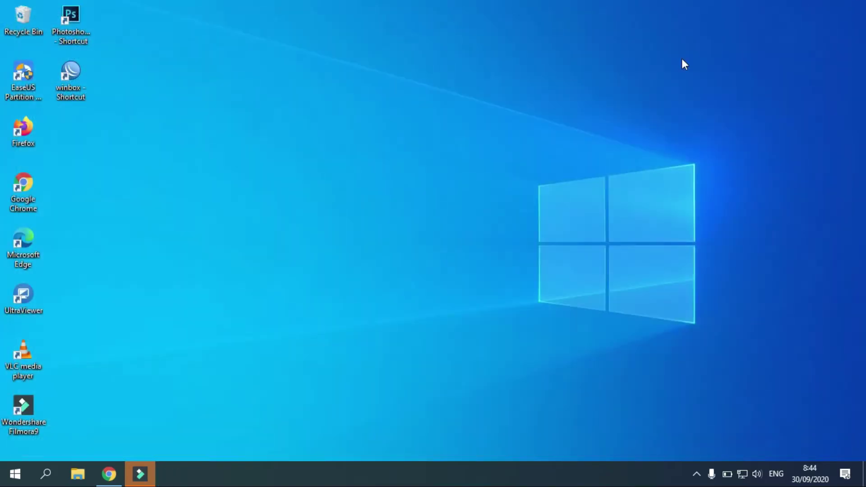
click(108, 474)
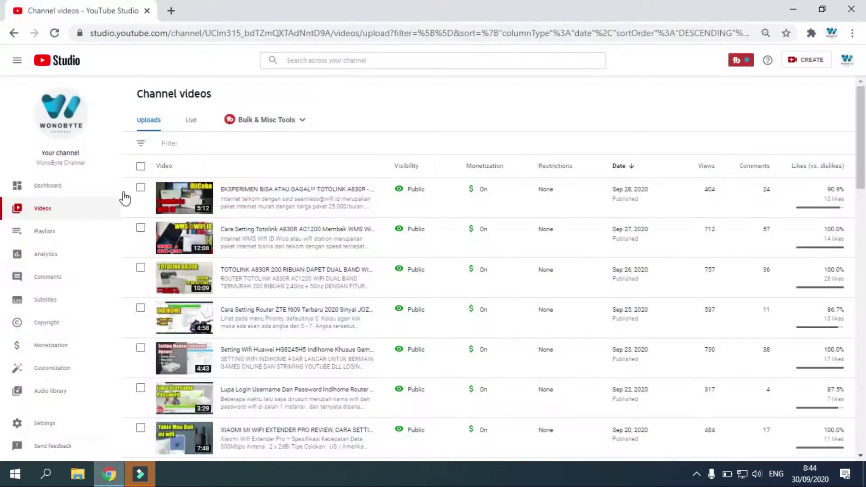
click(846, 59)
click(765, 120)
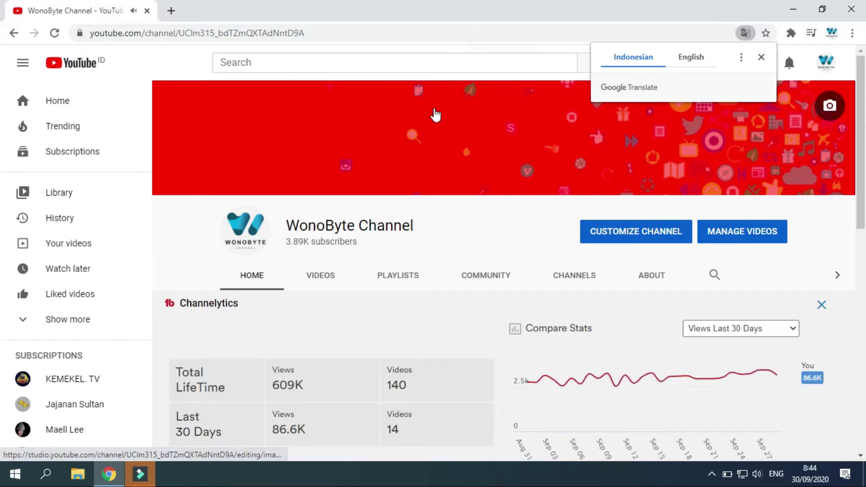
scroll(2, 175, down, 2)
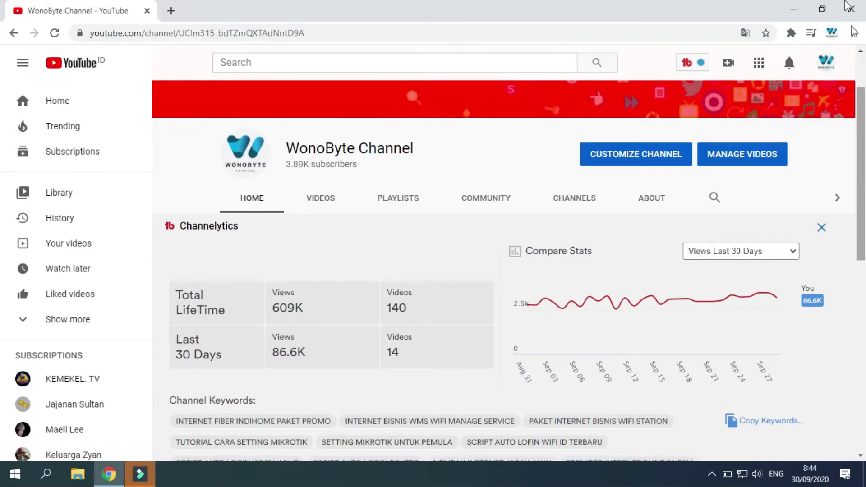
click(793, 9)
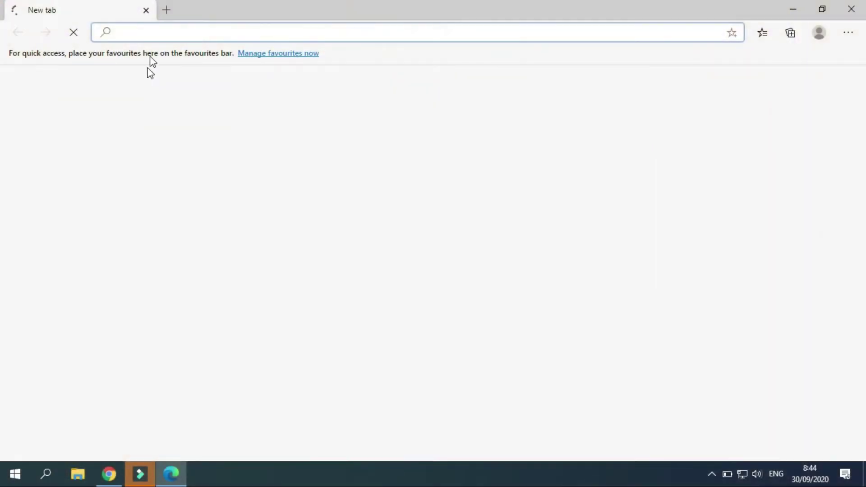
Load the router page at 192.168.1.1 in a single Edge tab.
click(163, 9)
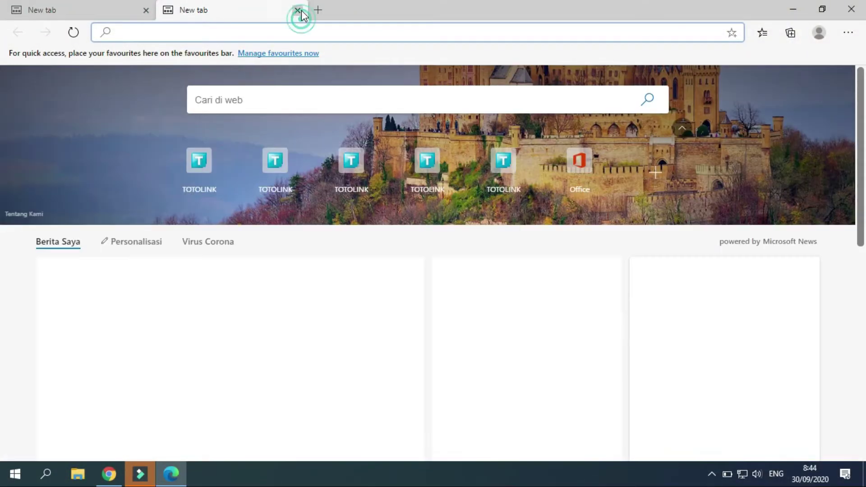
click(299, 11)
text(192)
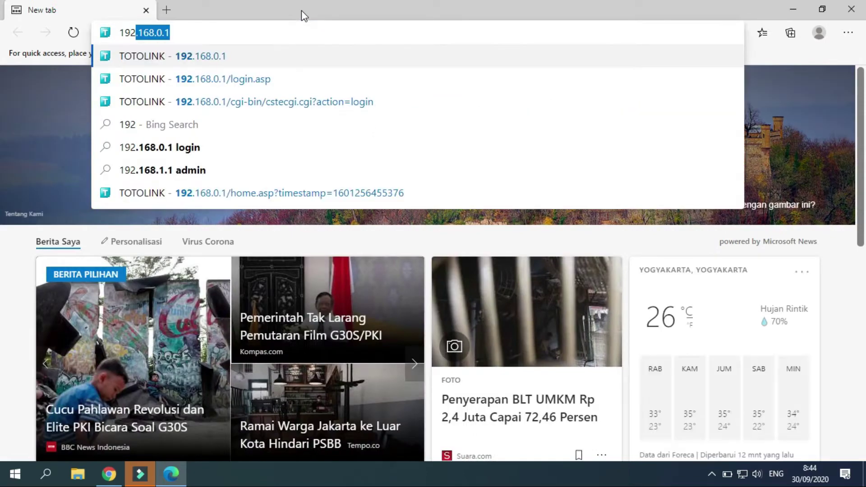
text(.168.1.1)
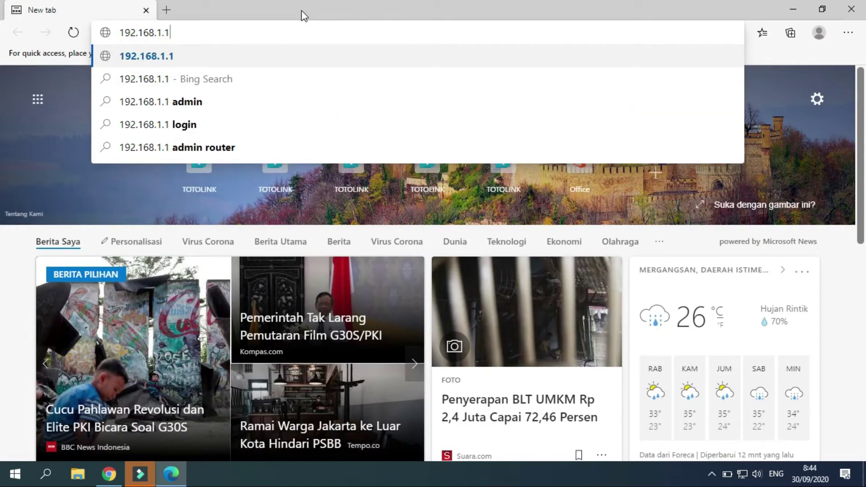
key(Return)
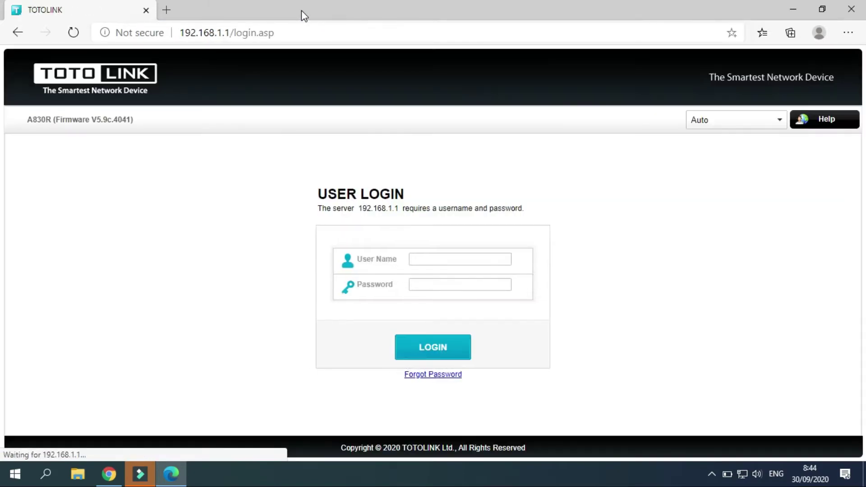
Log in as admin with the router password and decline saving the password.
click(424, 260)
text(amin)
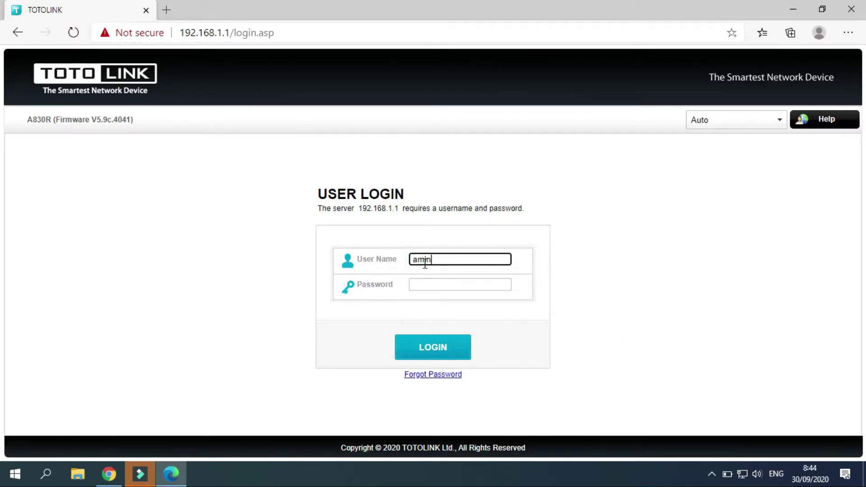
key(BackSpace)
text(dmi)
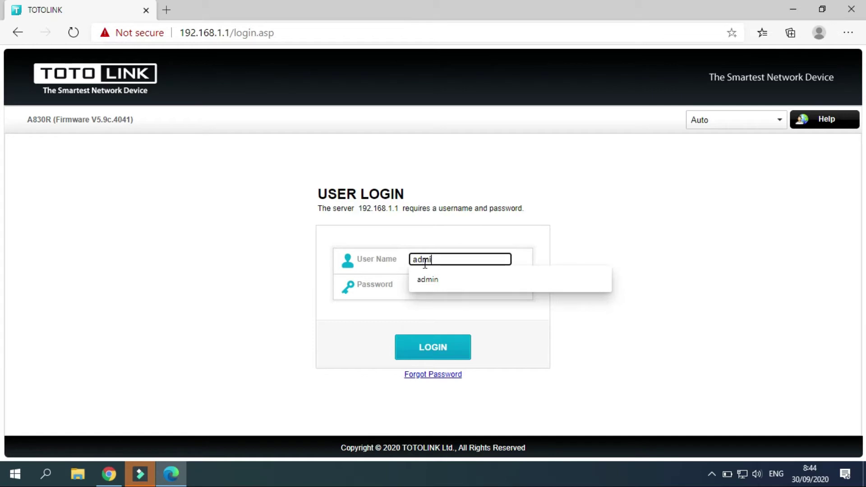
text(n)
key(Tab)
text(a)
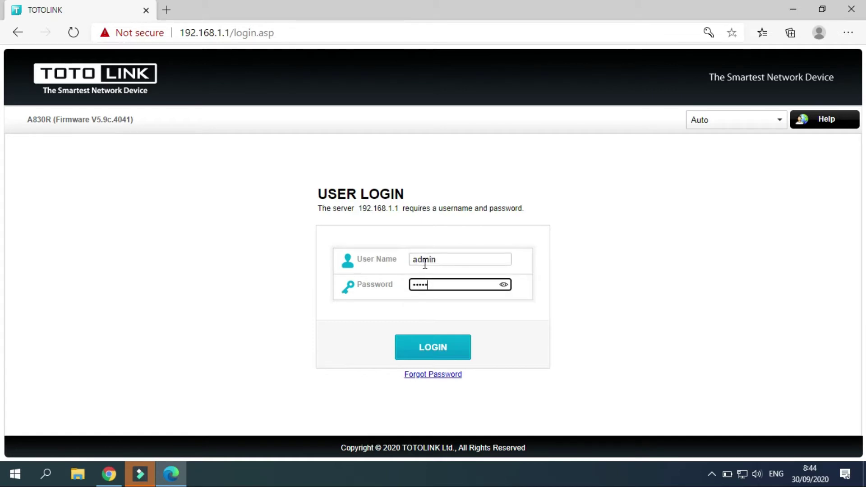
key(Return)
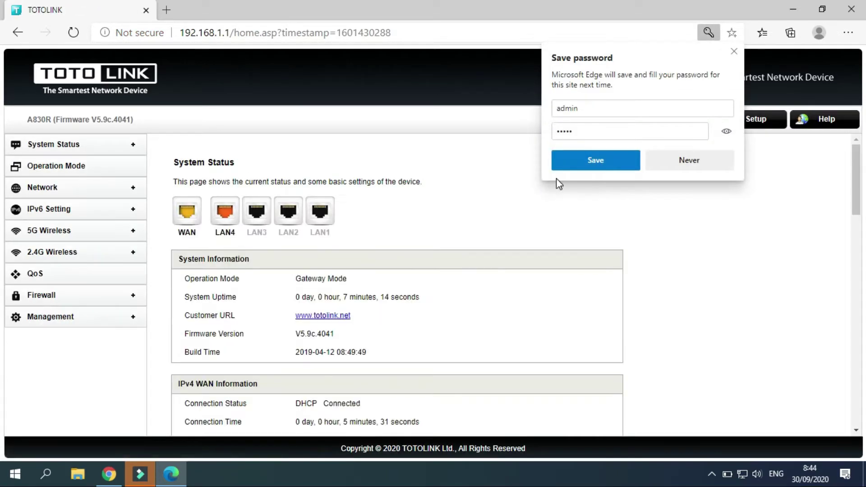
click(671, 168)
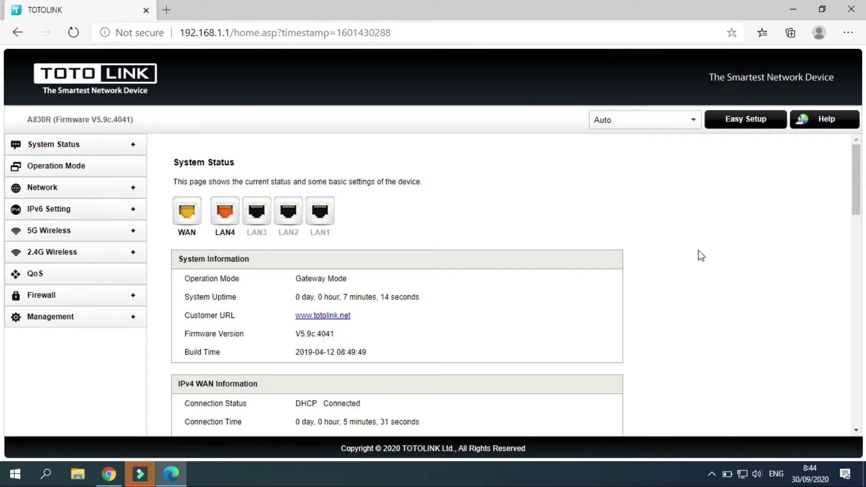
In 5G Wireless > Basic Setting, change the network name to 'WONOBYTE 5G'.
drag(863, 189, 751, 65)
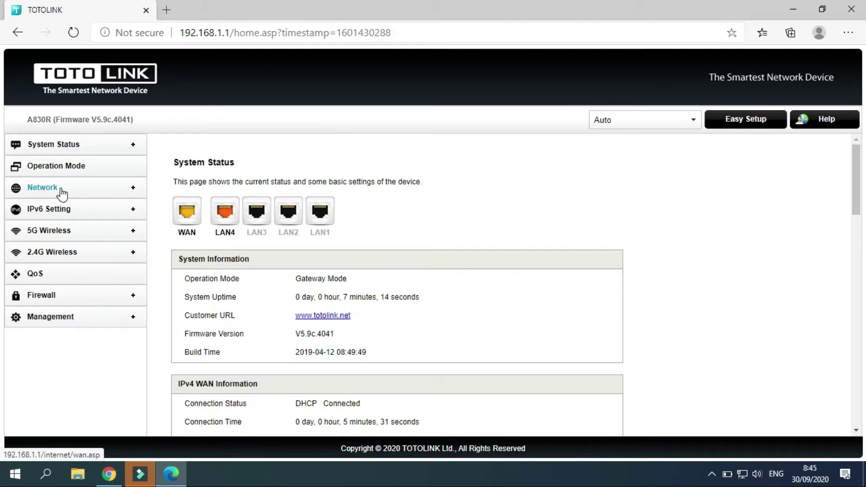
click(59, 235)
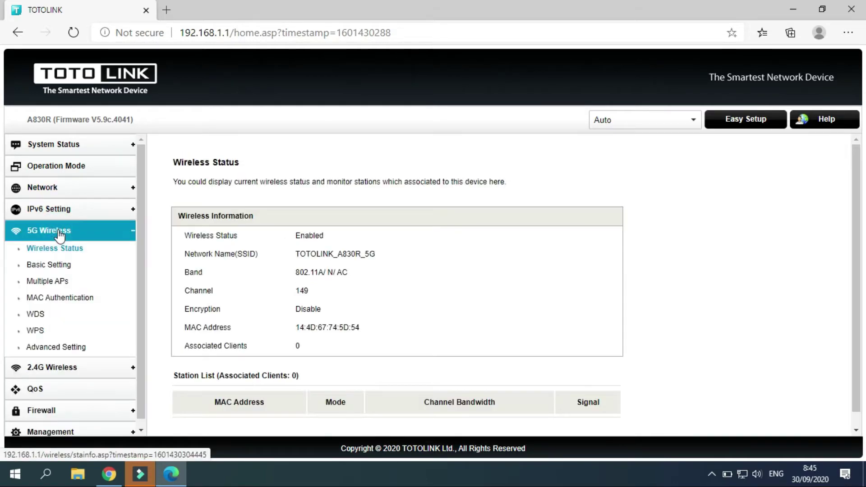
click(52, 270)
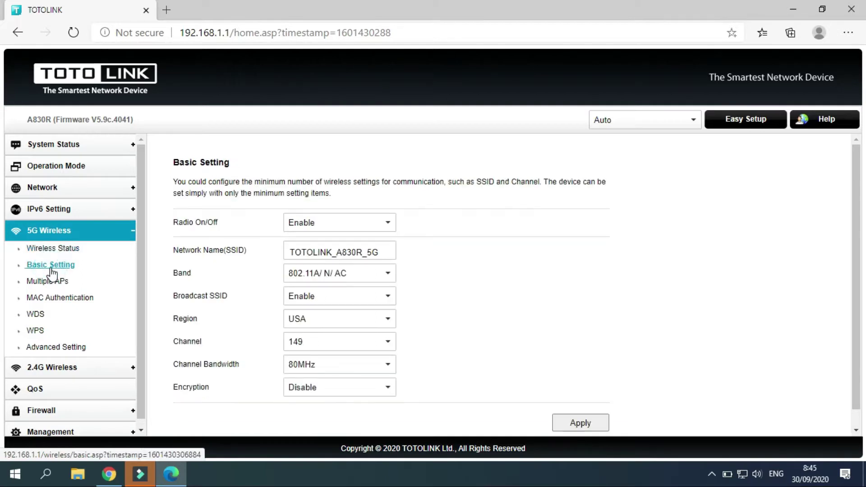
click(381, 251)
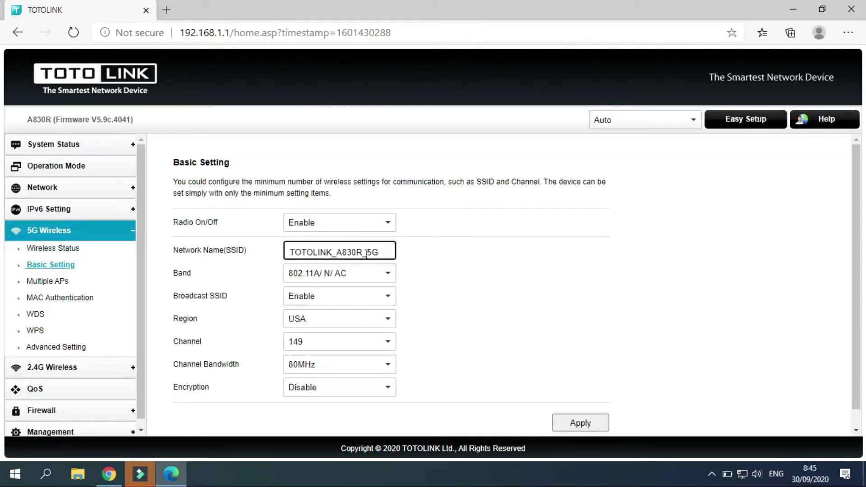
drag(366, 253, 275, 257)
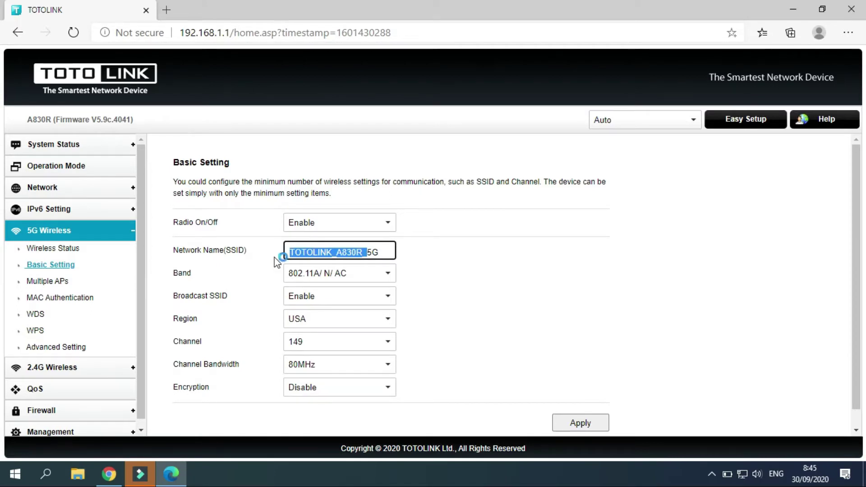
text(WONOBYTE)
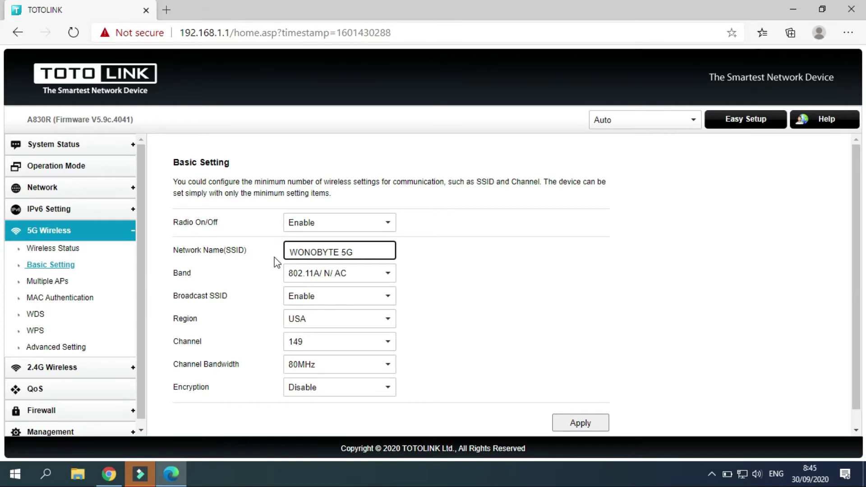
click(325, 274)
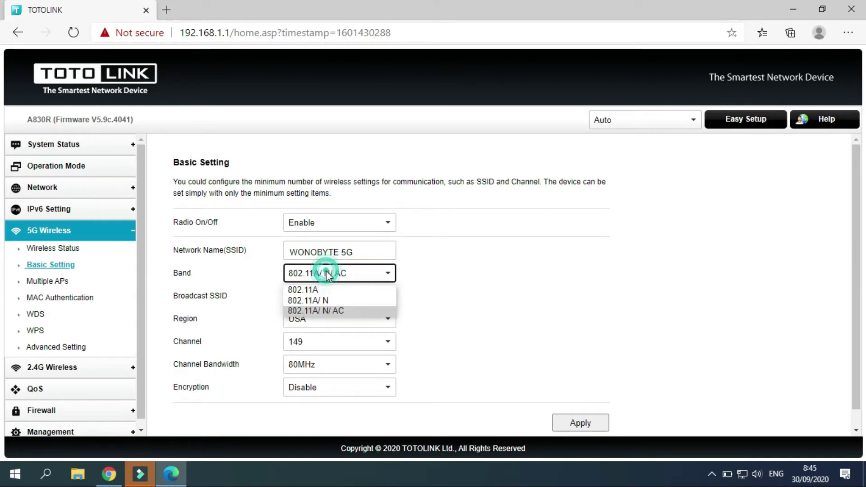
Keep the 5G band at 802.11A/N/AC, SSID broadcast enabled and region USA.
click(333, 311)
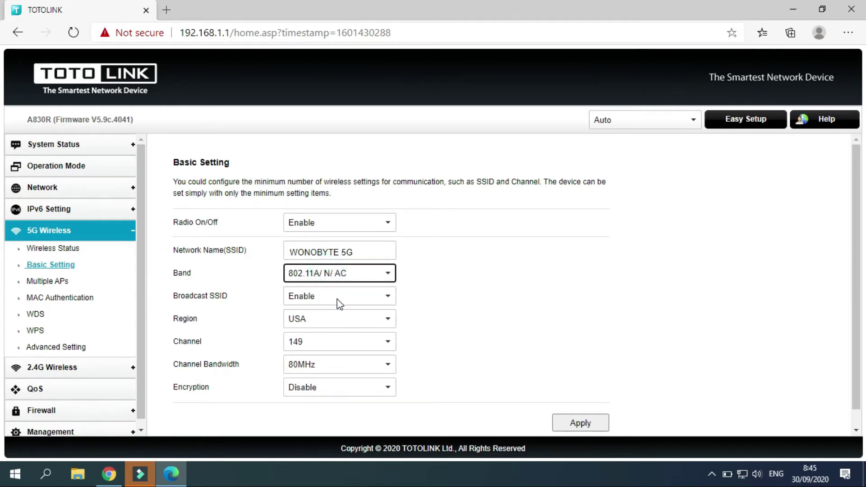
click(339, 303)
click(339, 302)
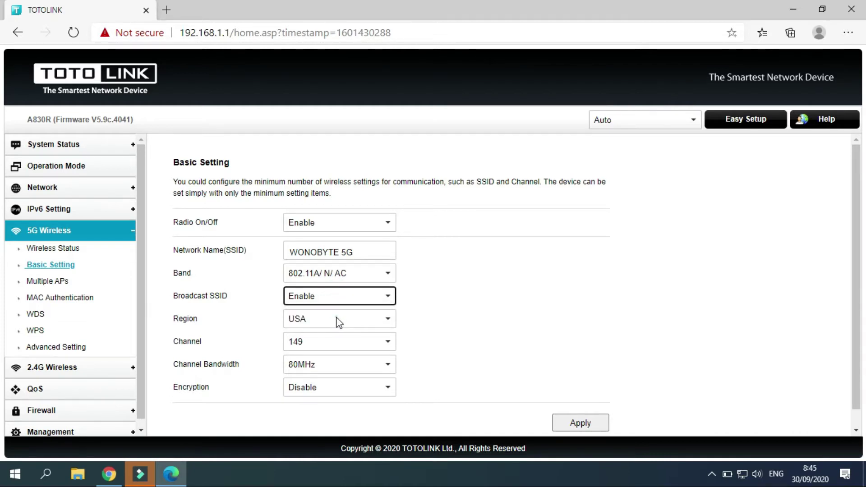
click(338, 322)
click(339, 322)
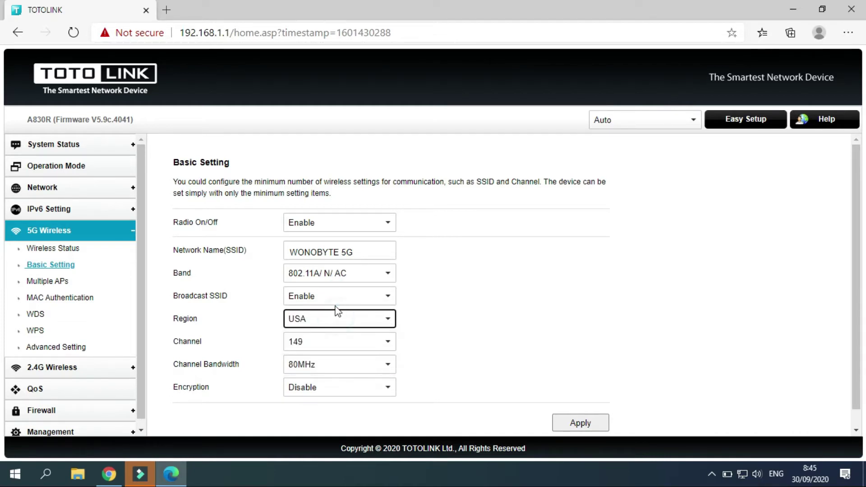
click(339, 293)
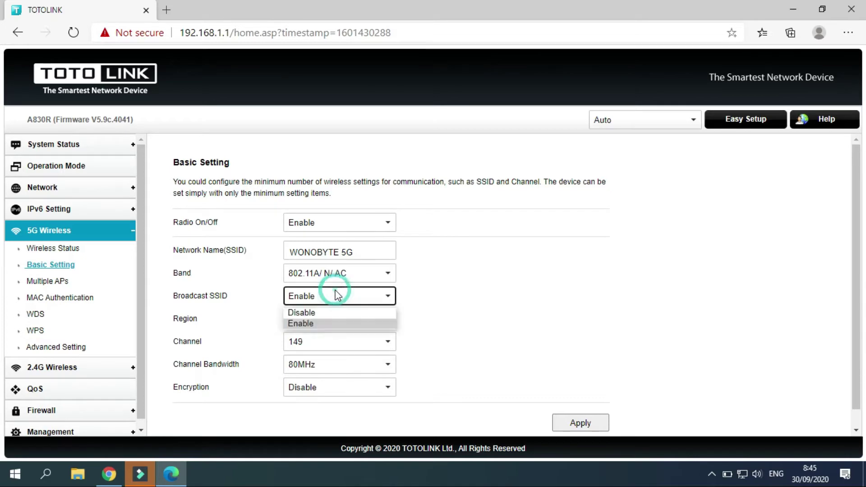
click(312, 312)
click(312, 303)
click(313, 323)
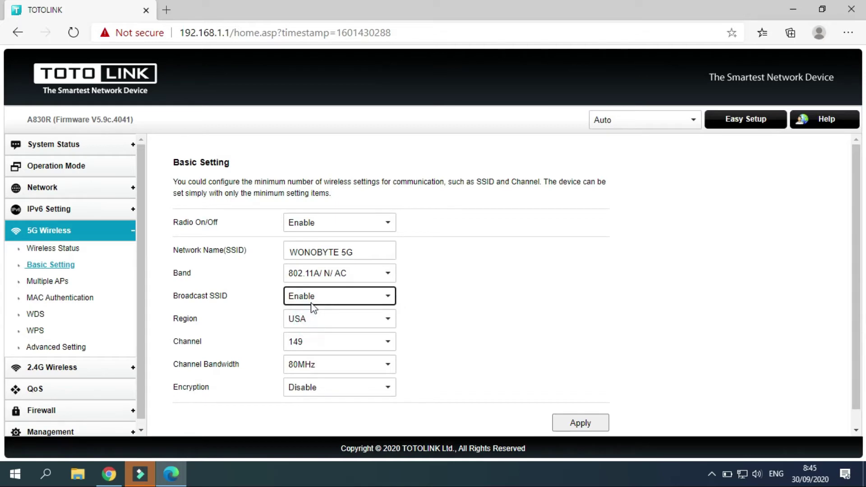
Set the 5G channel to 149 and channel bandwidth to 80MHz.
click(309, 344)
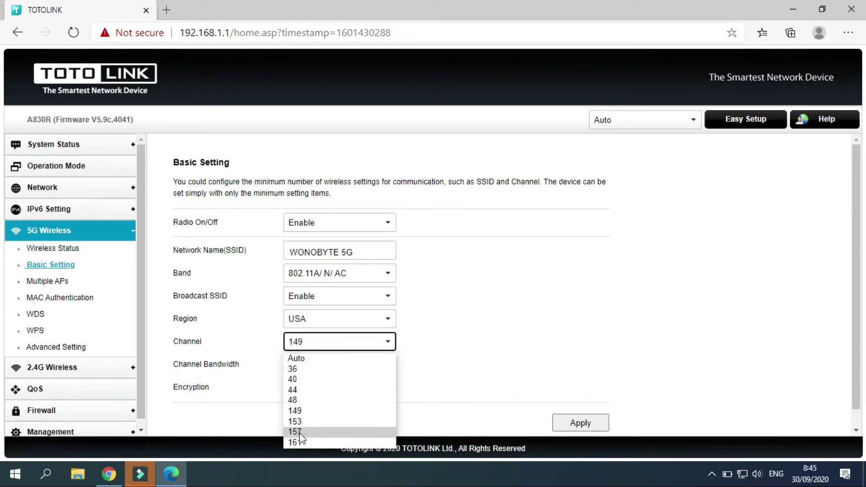
click(269, 412)
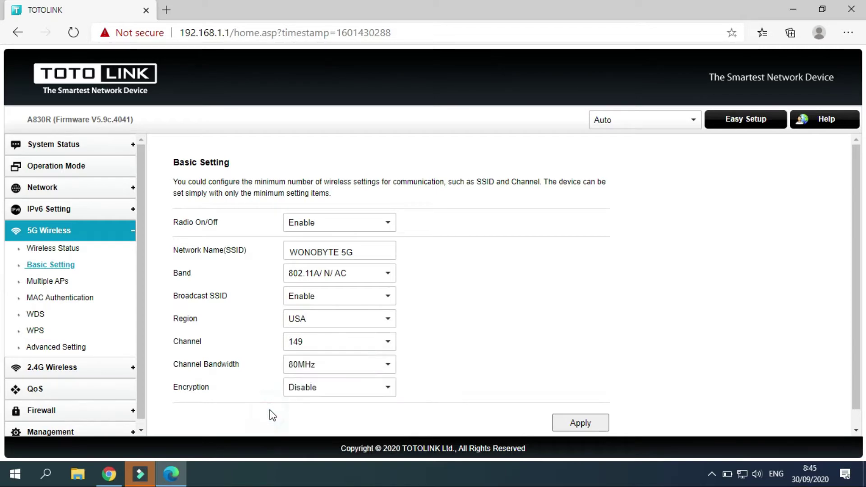
click(307, 368)
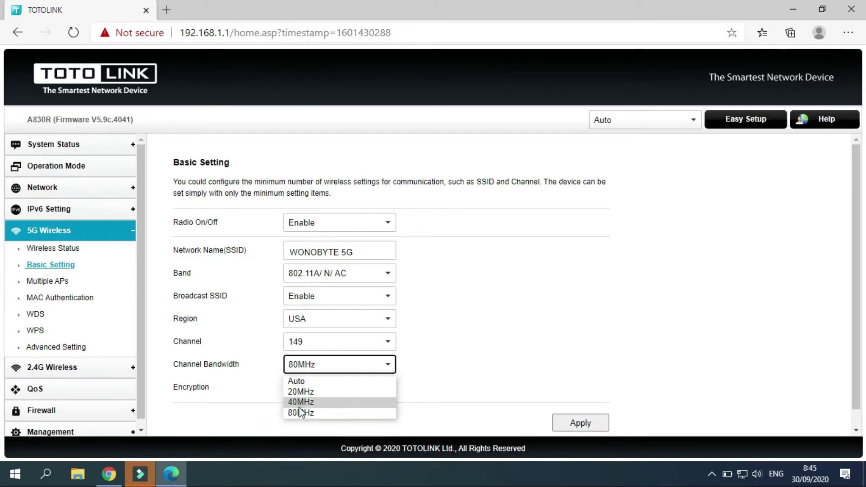
click(301, 411)
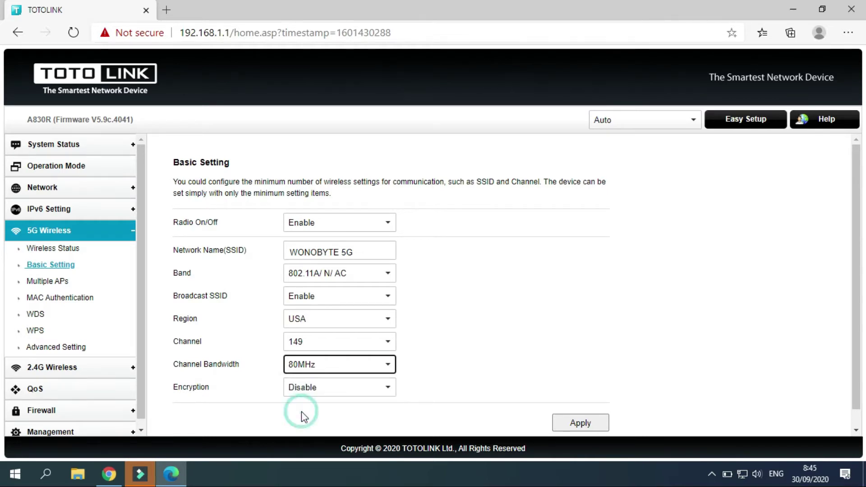
scroll(856, 289, down, 1)
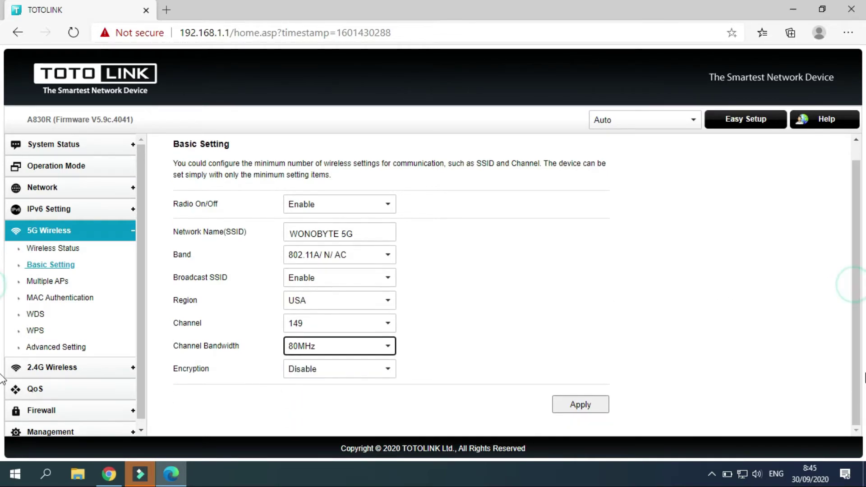
Set 5G encryption to WPA/WPA2-PSK with TKIP/AES and ASCII key format.
click(367, 370)
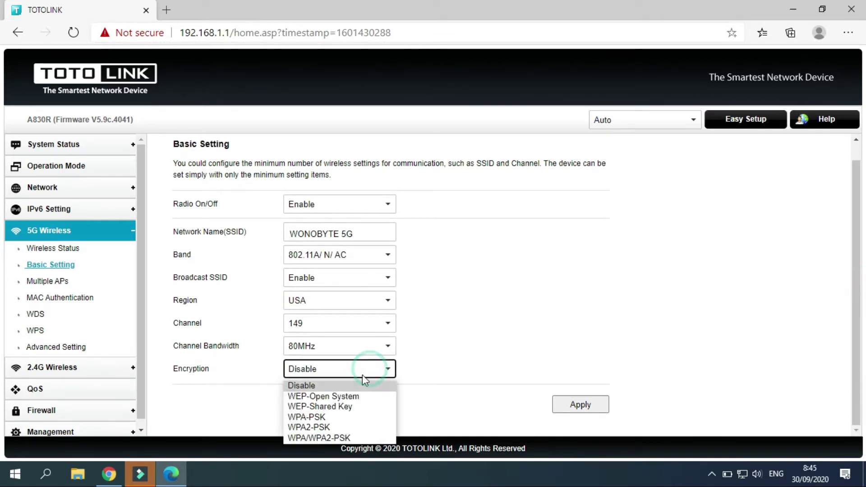
click(324, 427)
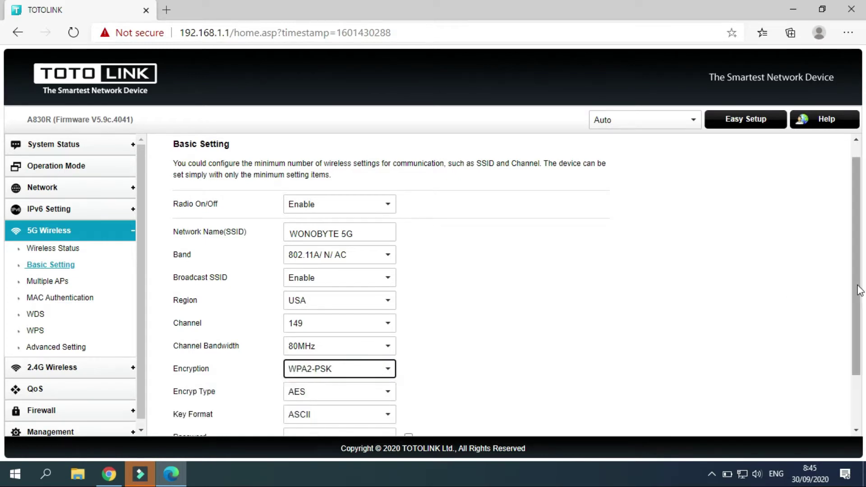
scroll(860, 290, down, 2)
click(378, 298)
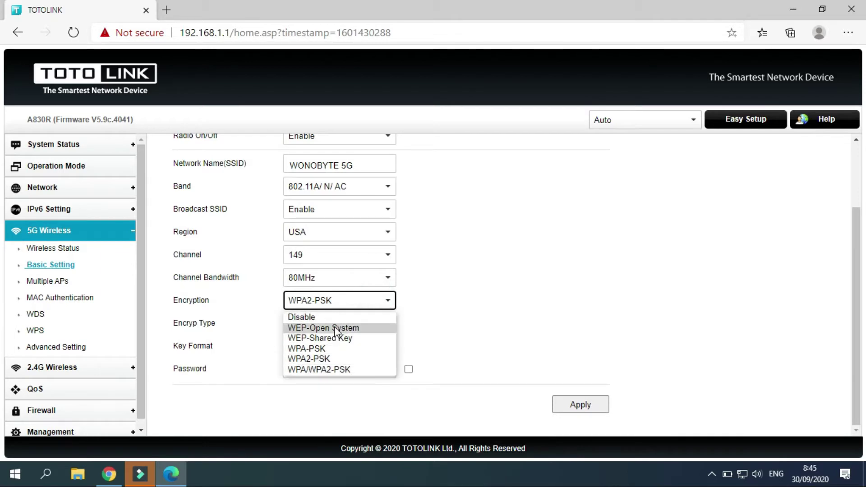
click(346, 371)
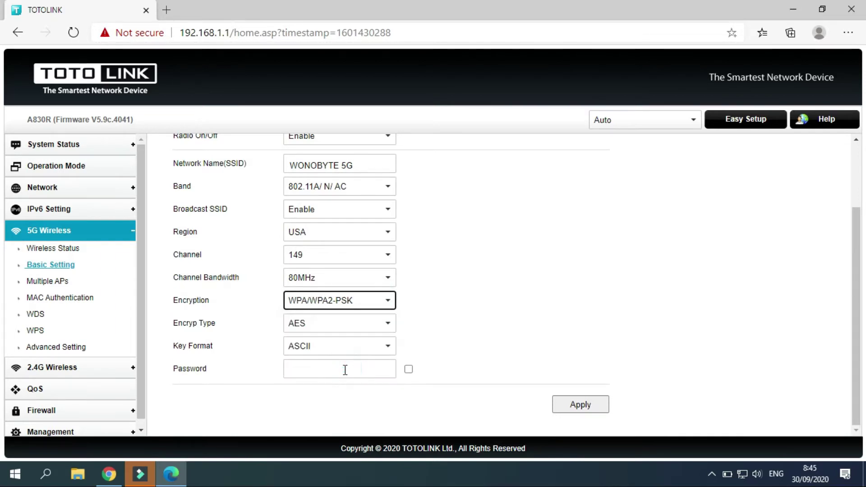
click(340, 344)
click(338, 344)
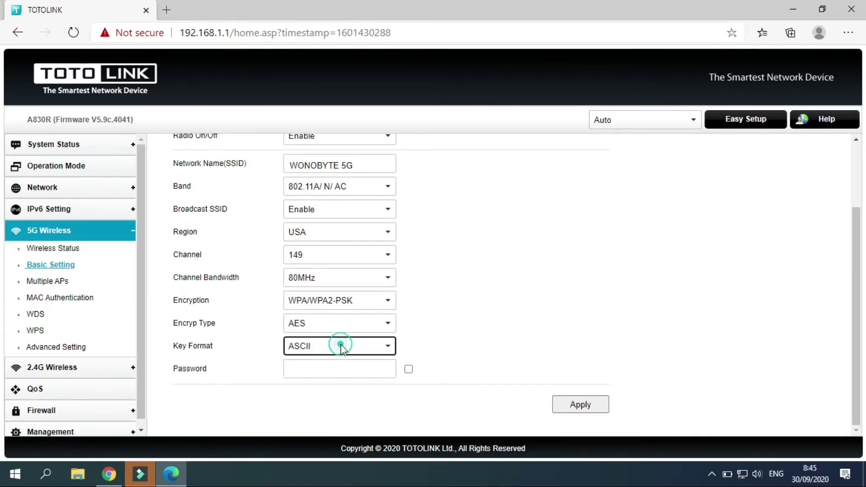
click(336, 331)
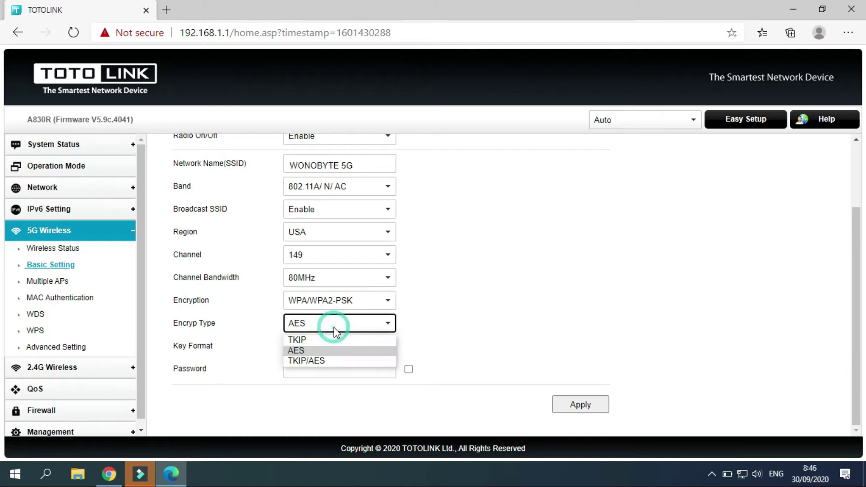
click(322, 363)
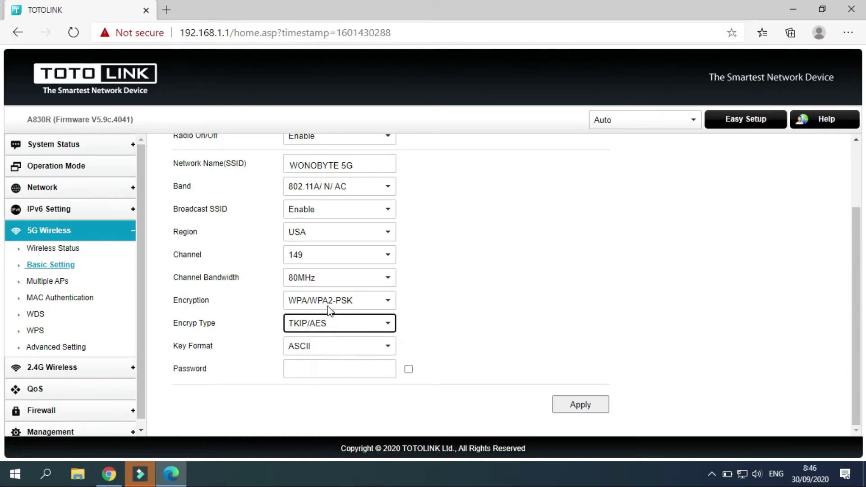
click(324, 301)
click(326, 300)
Enter the 5G wireless password, check it visibly, and apply the settings.
click(304, 368)
text(123)
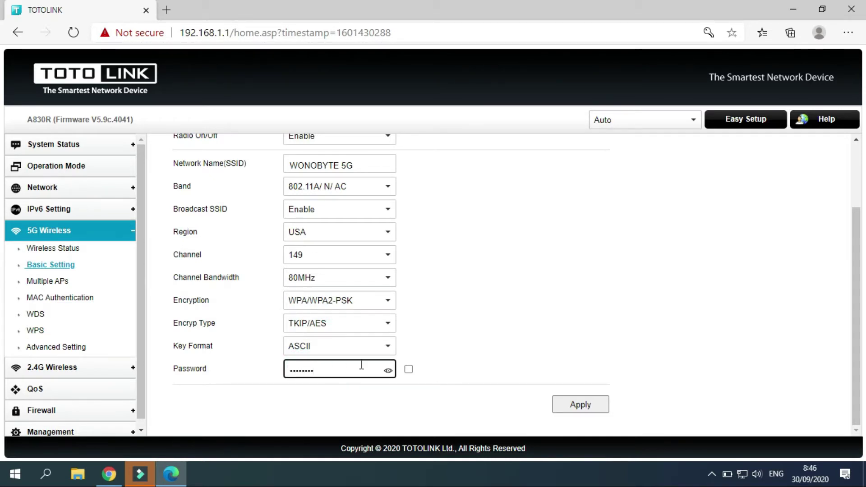
click(408, 369)
click(409, 369)
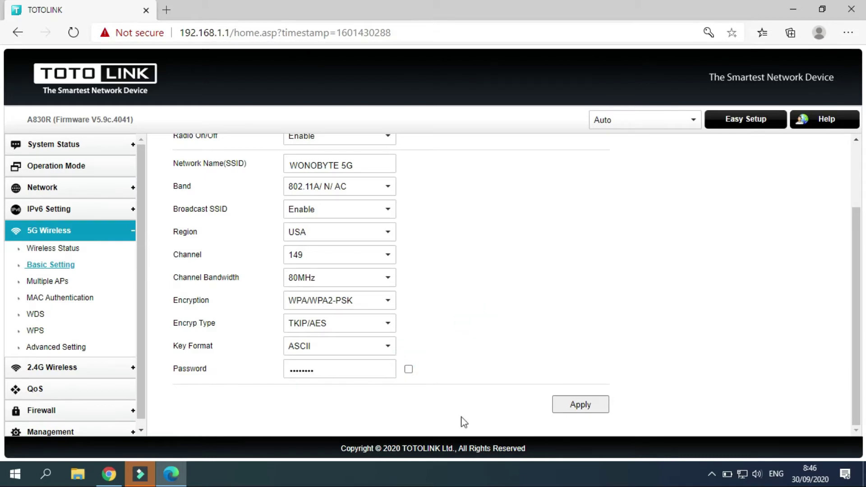
click(580, 410)
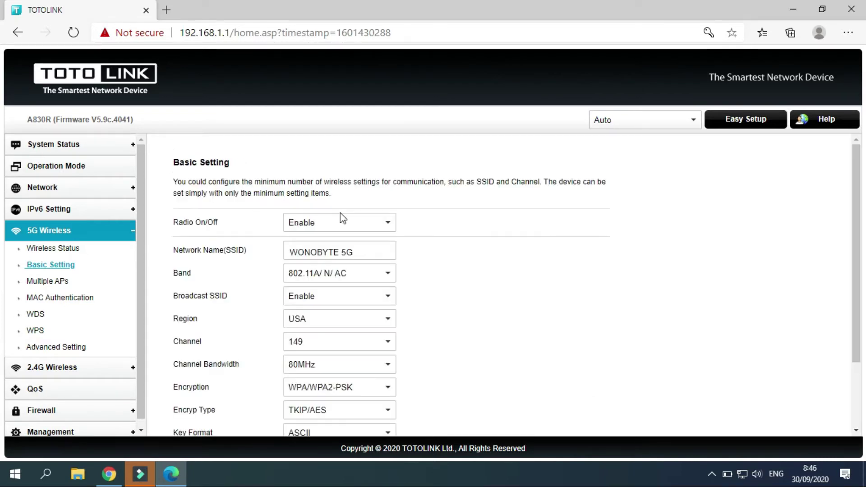
Open 2.4G Wireless > Basic Setting, keep the radio enabled, and select the name TOTOLINK_A830R.
click(81, 374)
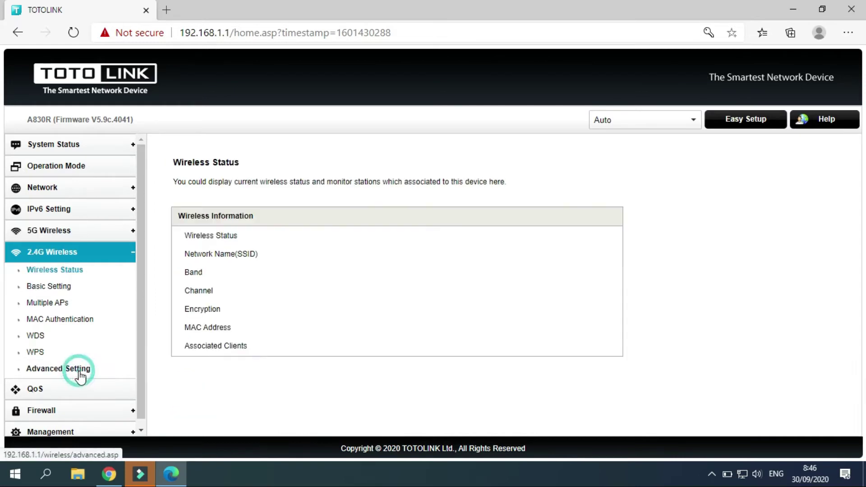
click(66, 291)
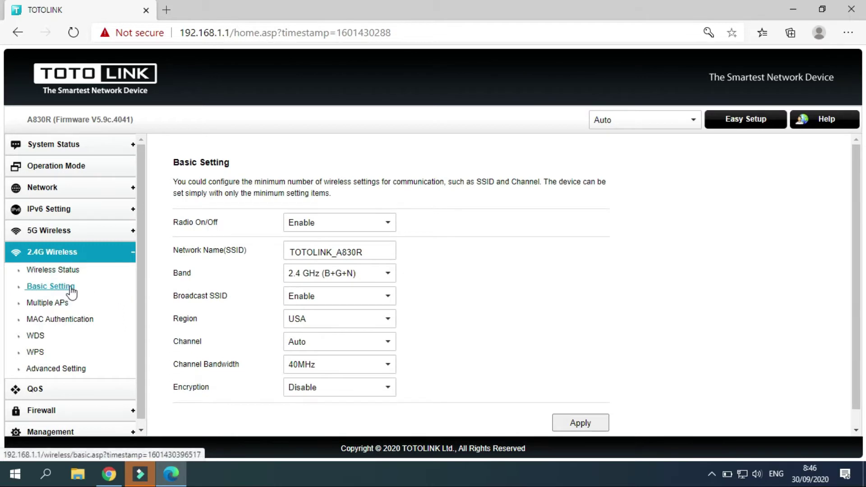
click(336, 231)
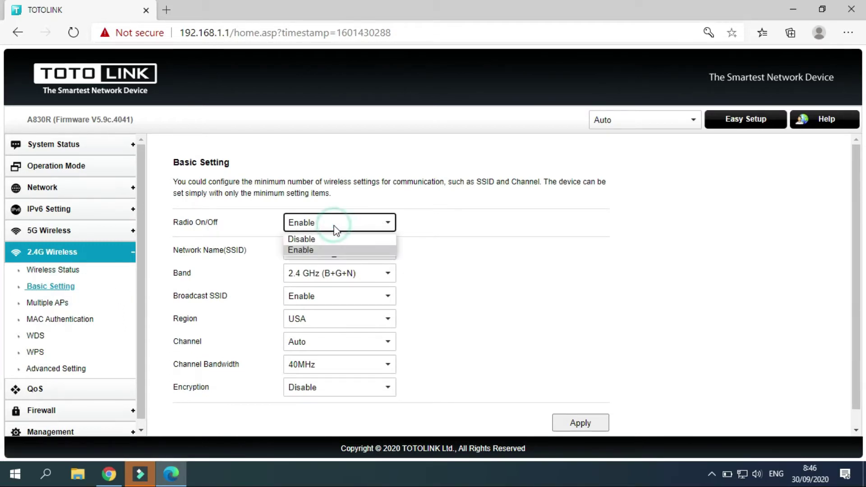
click(332, 222)
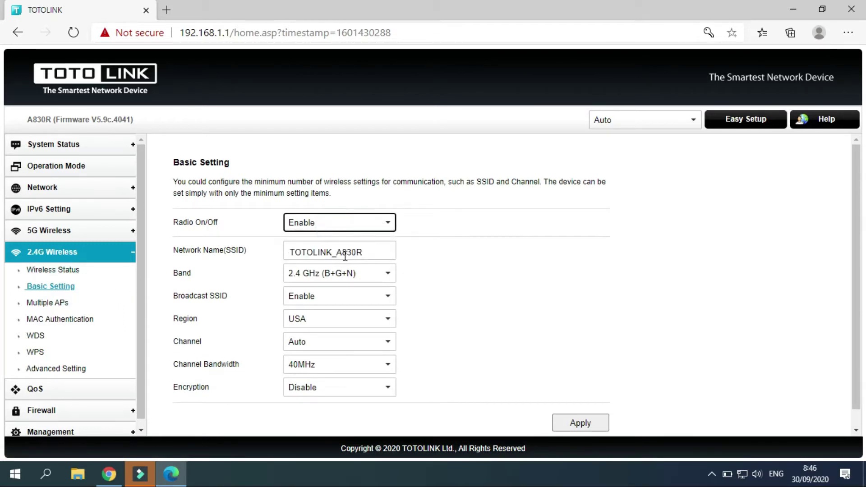
drag(360, 253, 288, 254)
Type 'WONOBYTE 2,4Ghz' as the 2.4G network name, fixing the typo.
text(WONO)
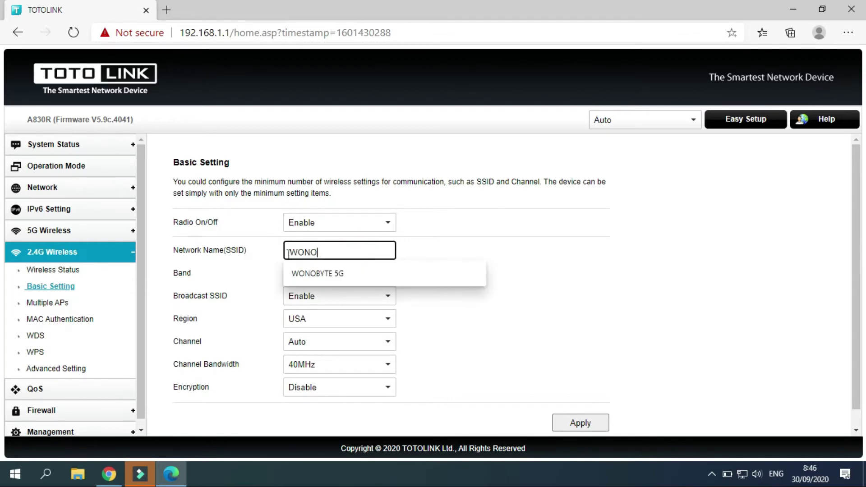
text(BYTE 2,4)
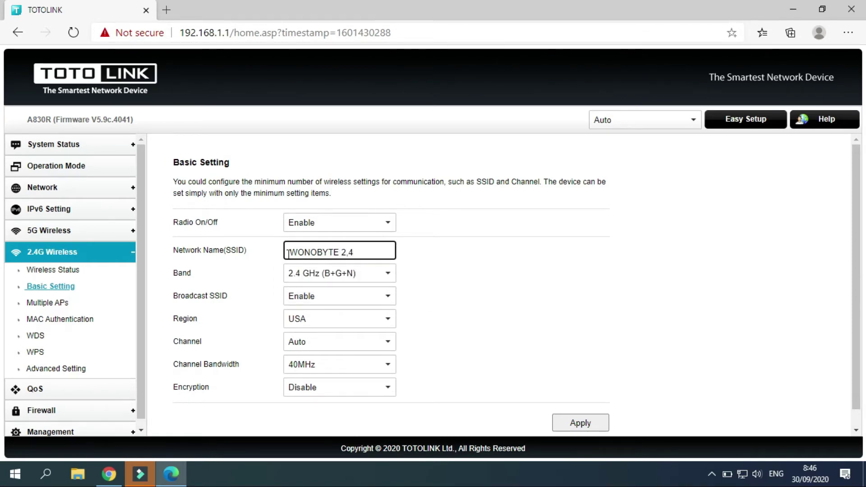
text(gHz)
key(BackSpace)
key(BackSpace)
key(BackSpace)
text(Ghz)
Keep the 2.4G band at B+G+N, SSID broadcast enabled, region USA and channel Auto.
click(353, 277)
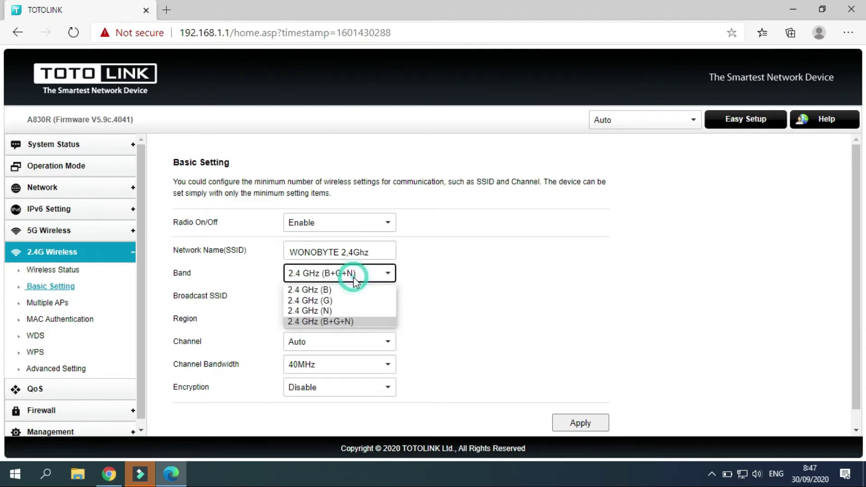
click(338, 322)
click(336, 297)
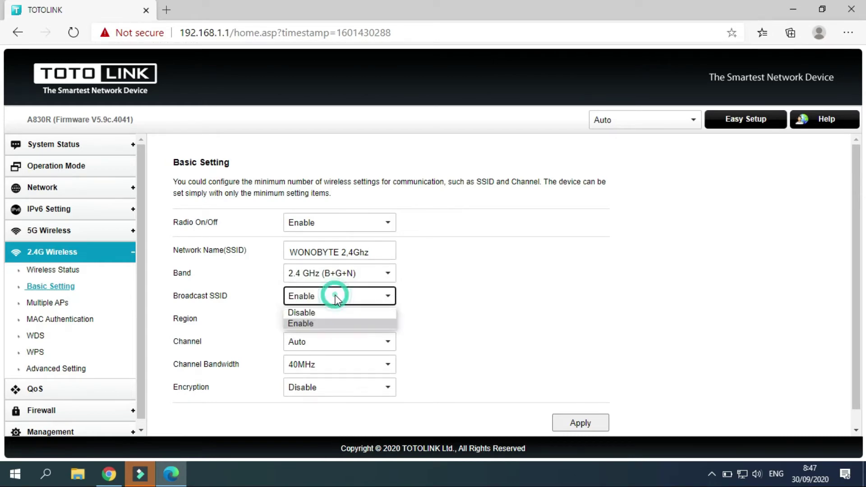
click(316, 324)
click(325, 317)
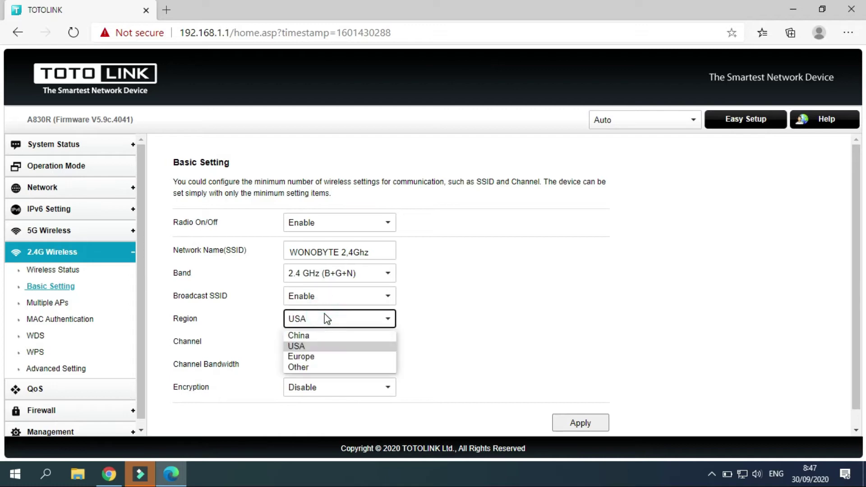
click(308, 349)
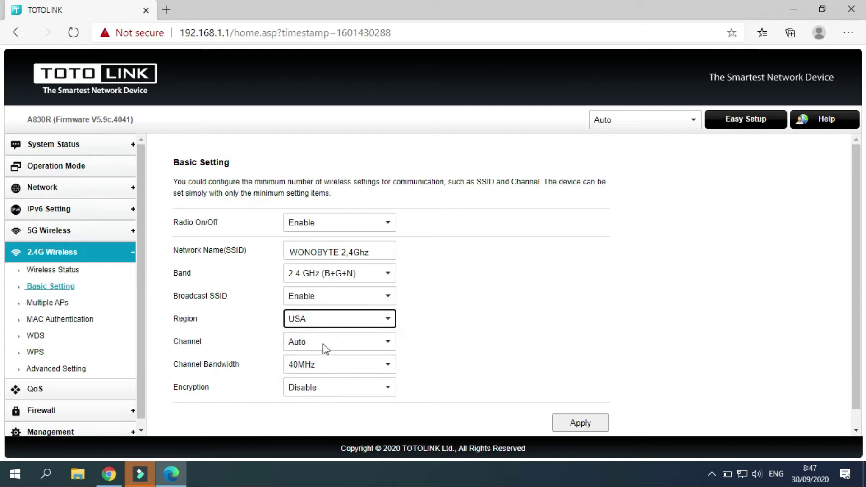
click(323, 343)
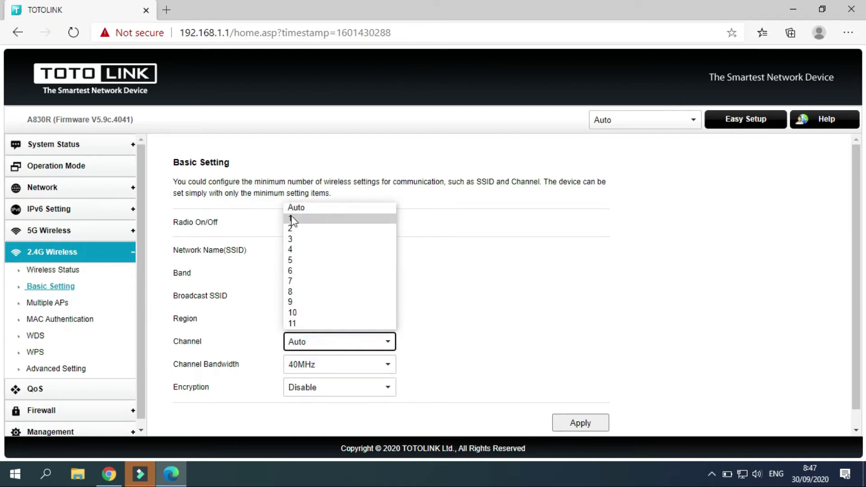
click(508, 312)
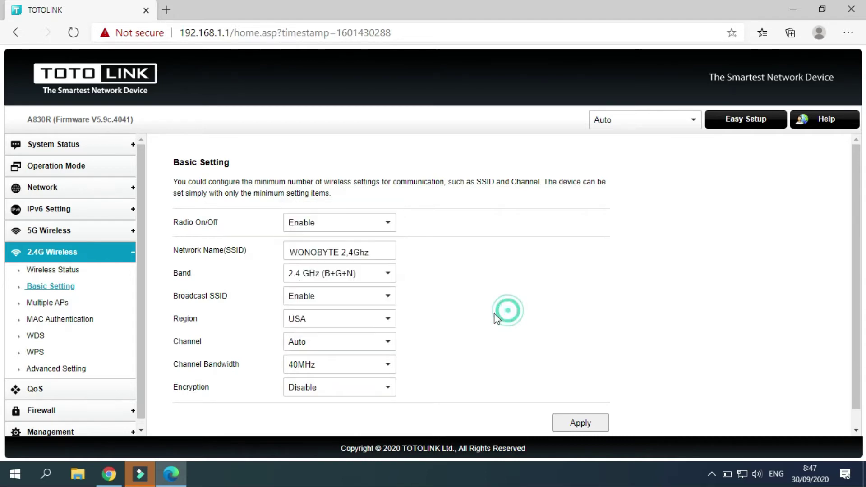
Try region China with the 2.4G channel set to 13.
click(384, 321)
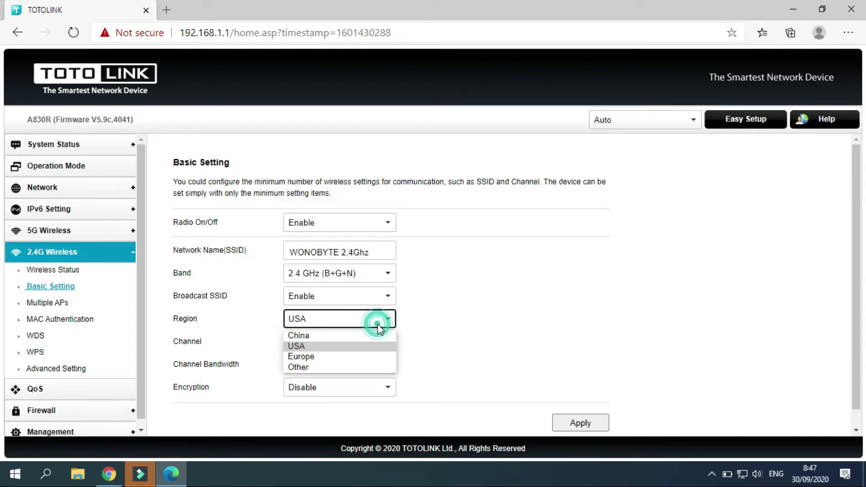
click(314, 340)
click(324, 342)
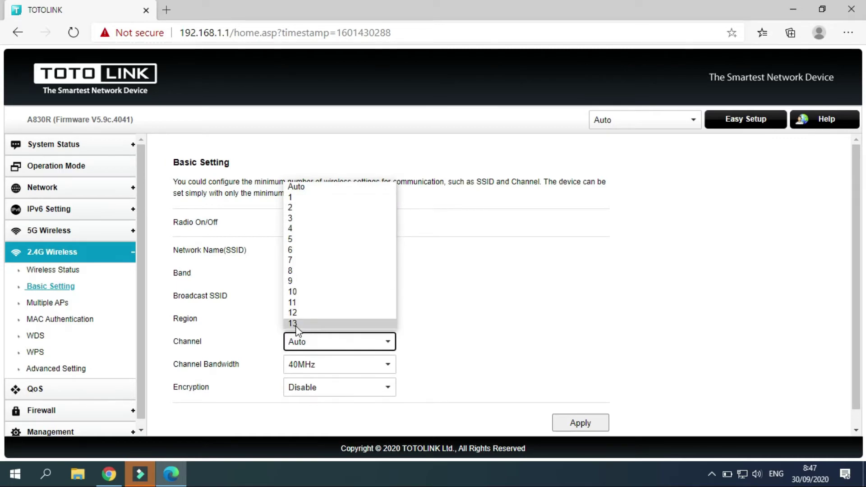
click(478, 328)
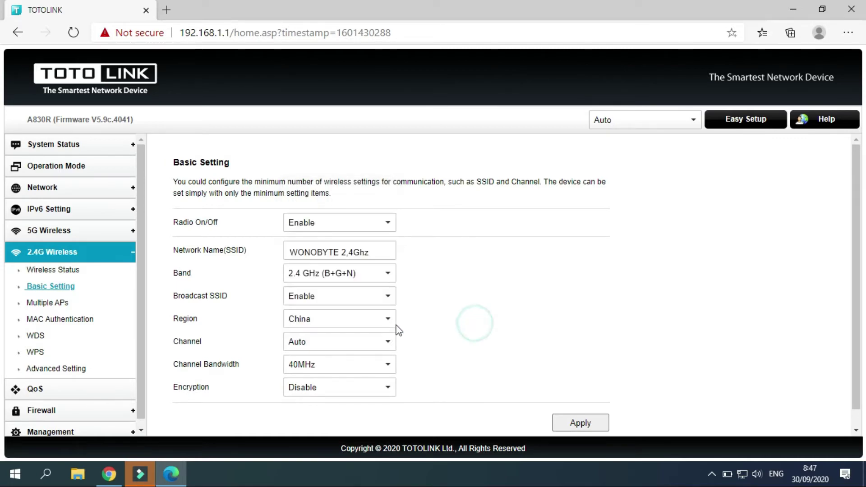
click(360, 344)
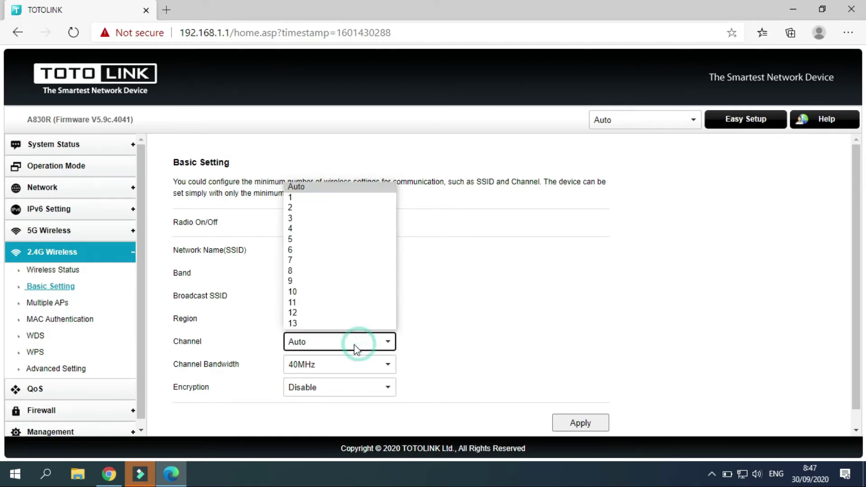
click(301, 324)
click(305, 347)
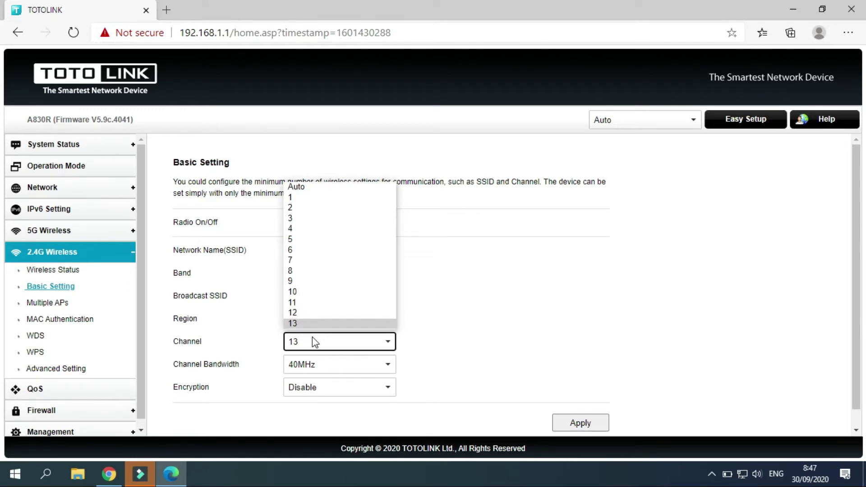
click(446, 305)
Set the region back to USA, channel to 6, and keep bandwidth at 40MHz.
click(345, 319)
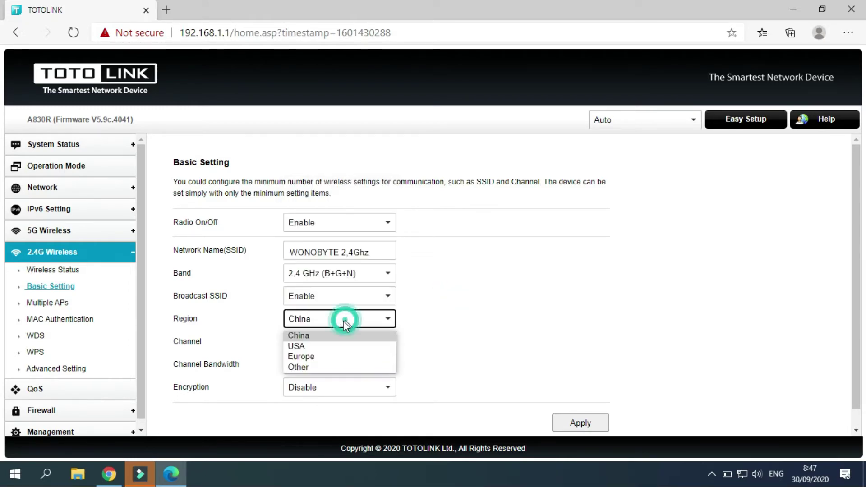
click(315, 347)
click(313, 343)
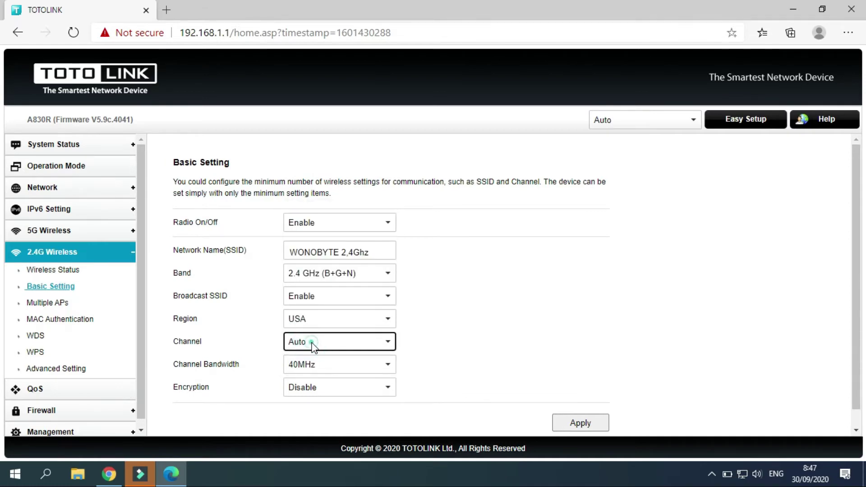
click(312, 345)
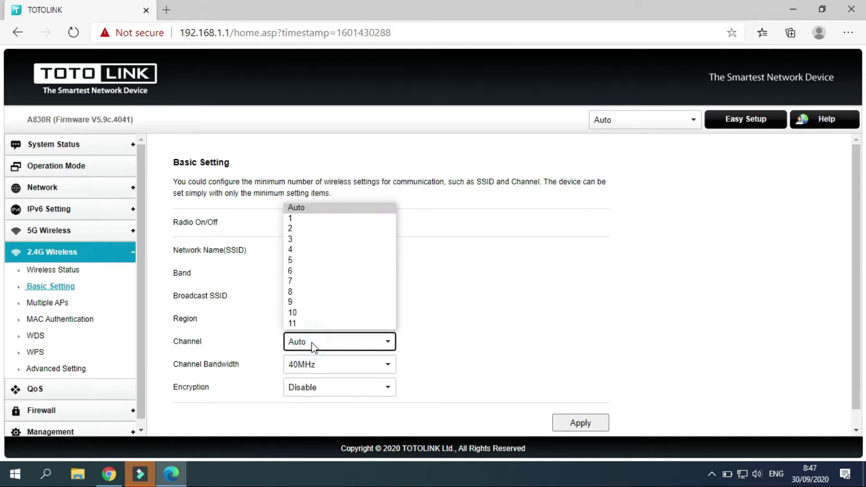
click(294, 271)
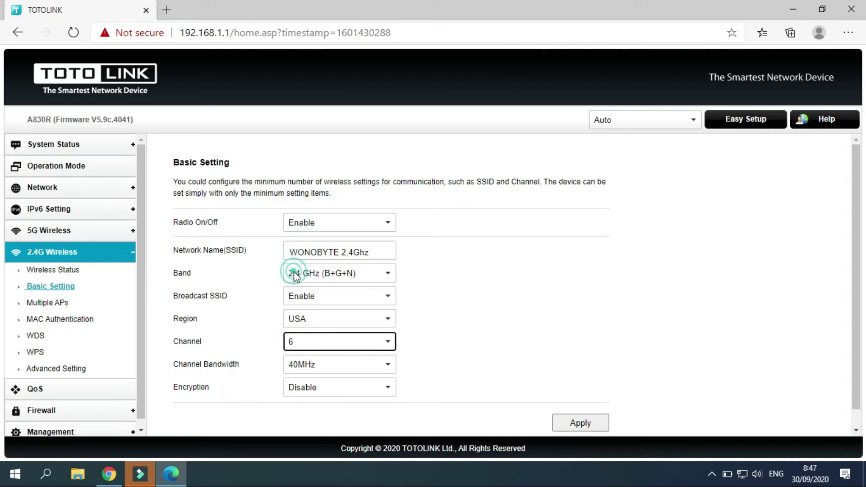
click(336, 365)
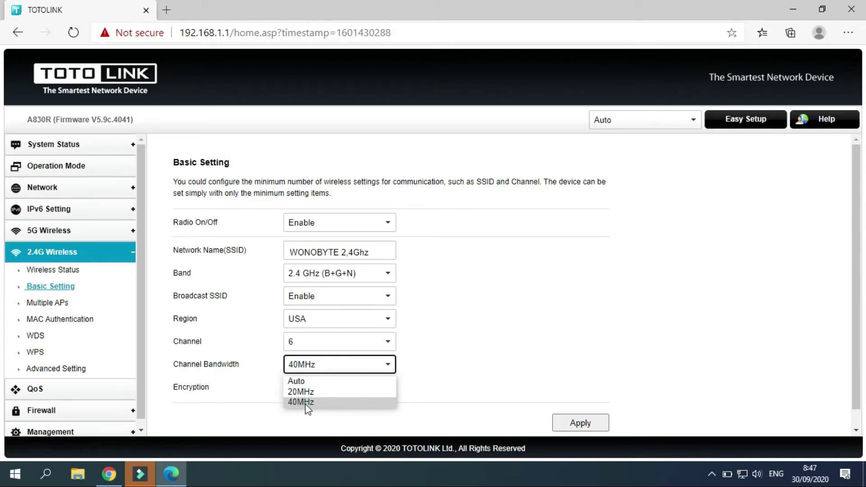
click(301, 402)
Set the 2.4G encryption to WPA/WPA2-PSK with TKIP/AES and begin entering the password.
click(309, 389)
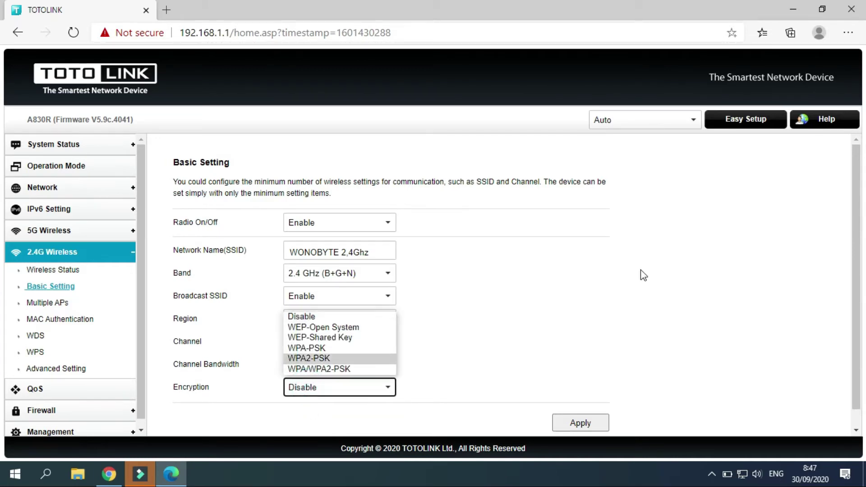
scroll(855, 239, down, 1)
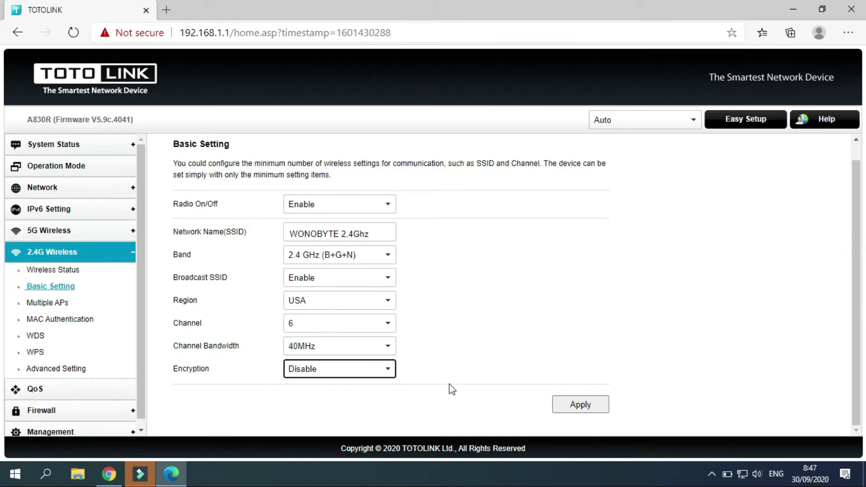
click(387, 369)
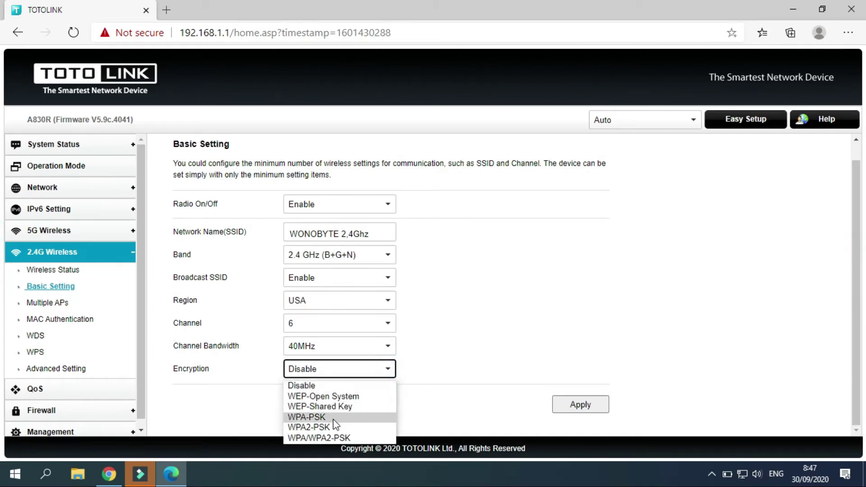
click(337, 438)
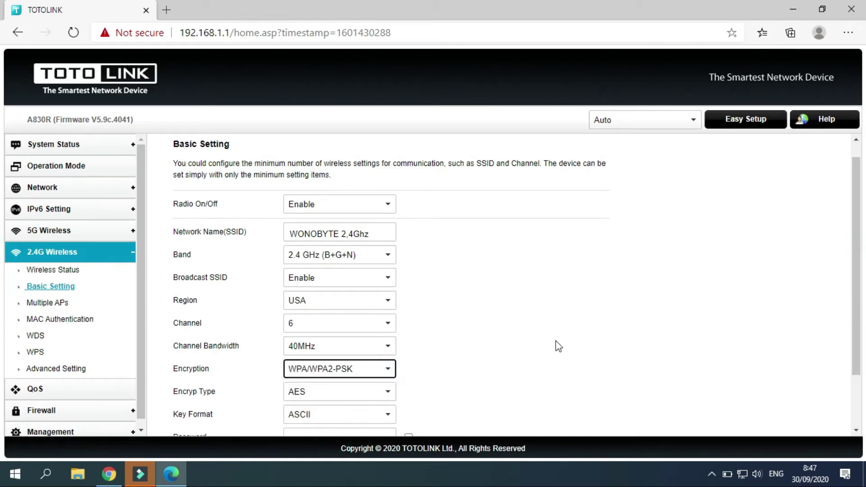
scroll(857, 293, down, 2)
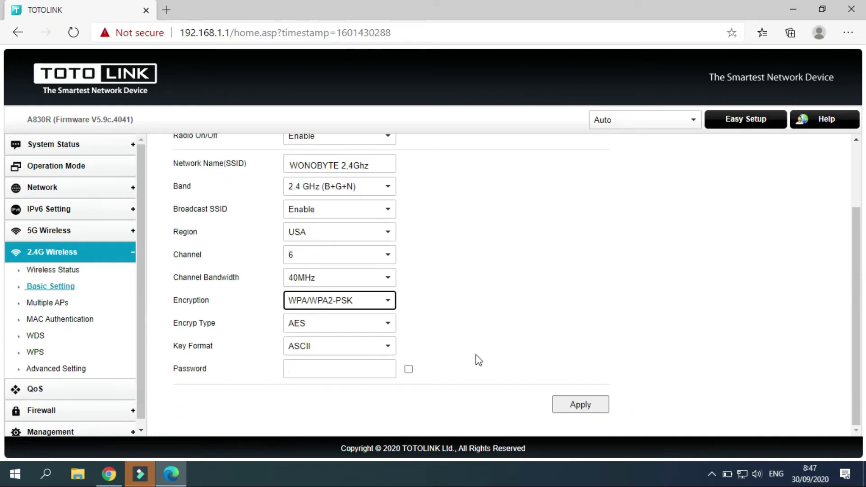
click(336, 324)
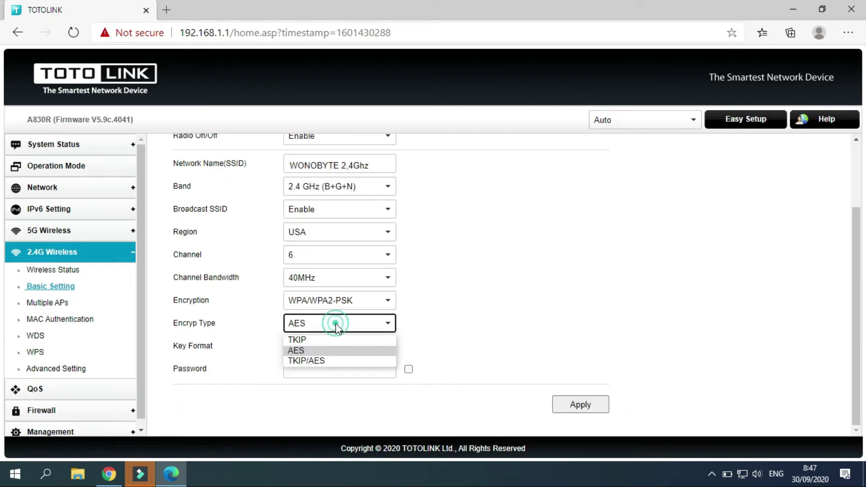
click(318, 361)
click(316, 369)
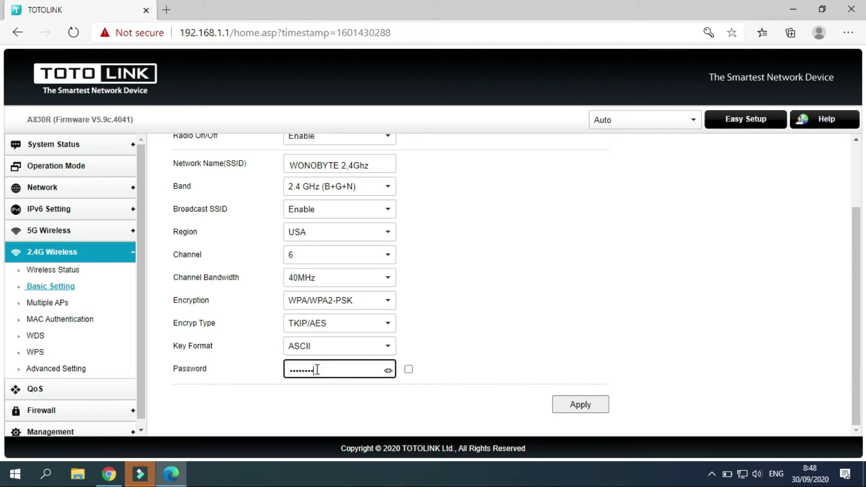
Show the 2.4G password in plain text and try applying, dismissing the invalid network-name warning.
click(409, 369)
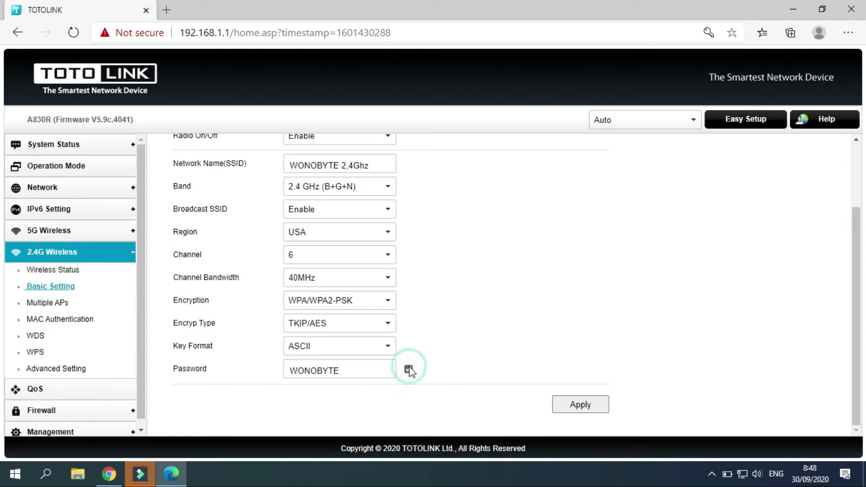
click(599, 404)
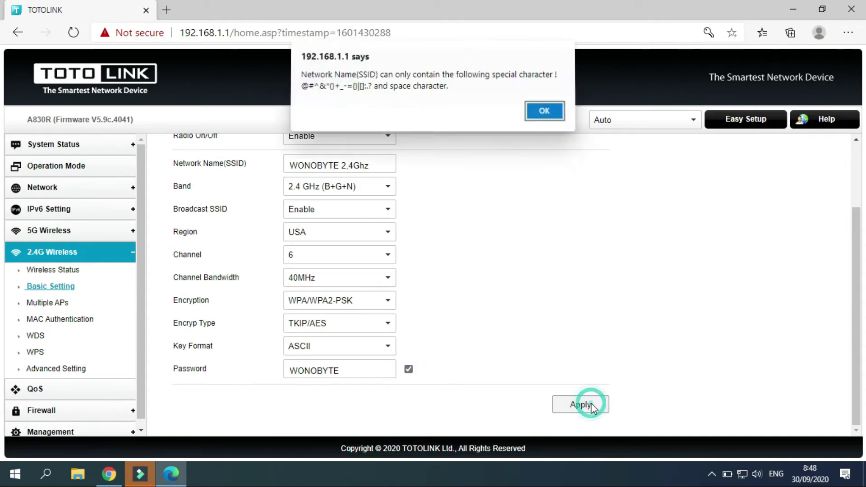
click(535, 111)
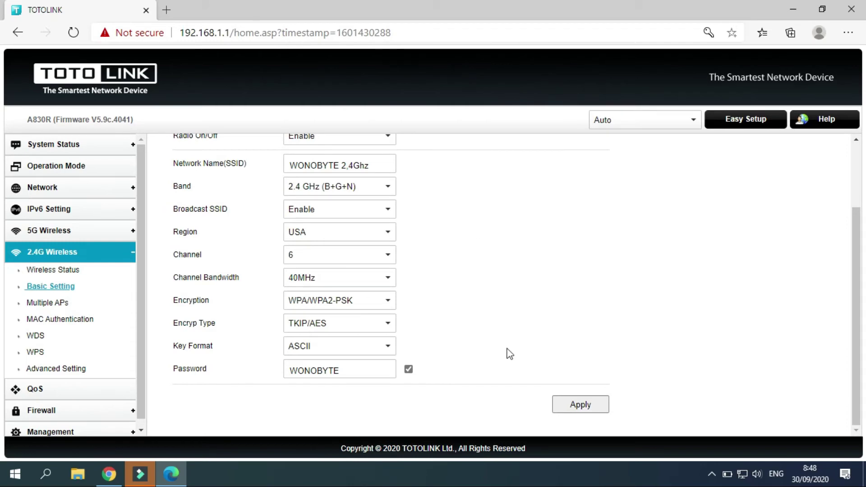
Remove the dot so the 2.4G name reads 'WONOBYTE 24Ghz' and save the wireless settings.
click(580, 406)
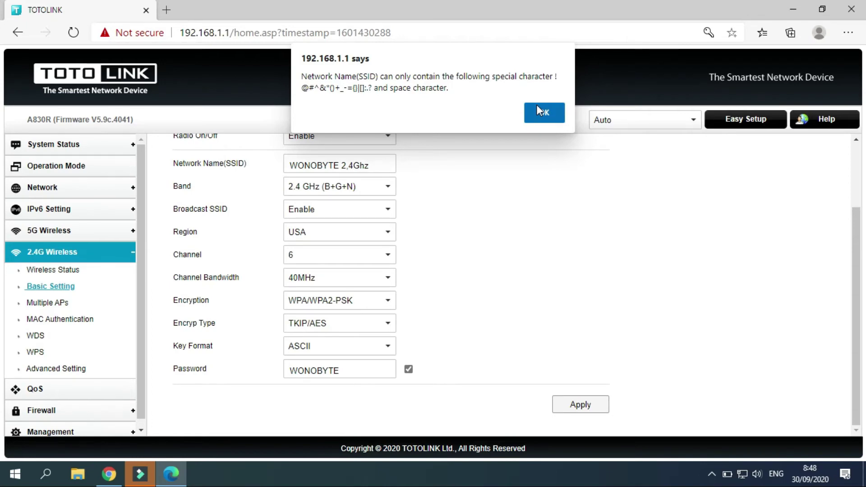
click(537, 106)
click(349, 168)
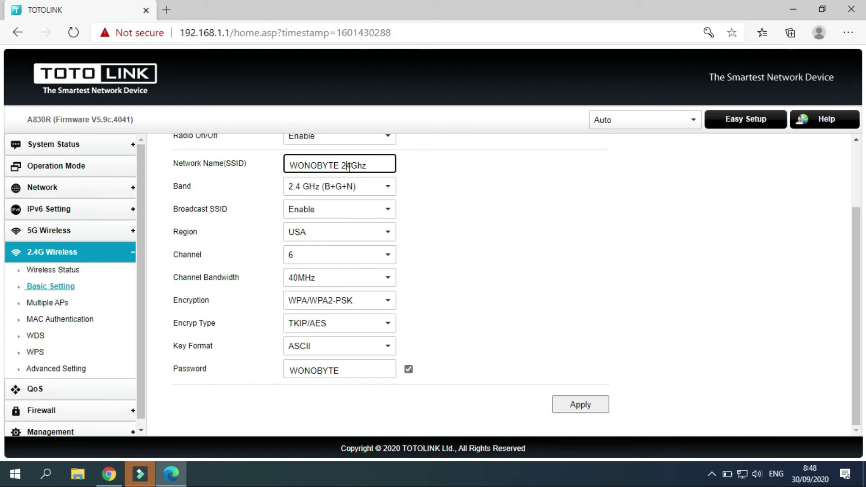
click(577, 407)
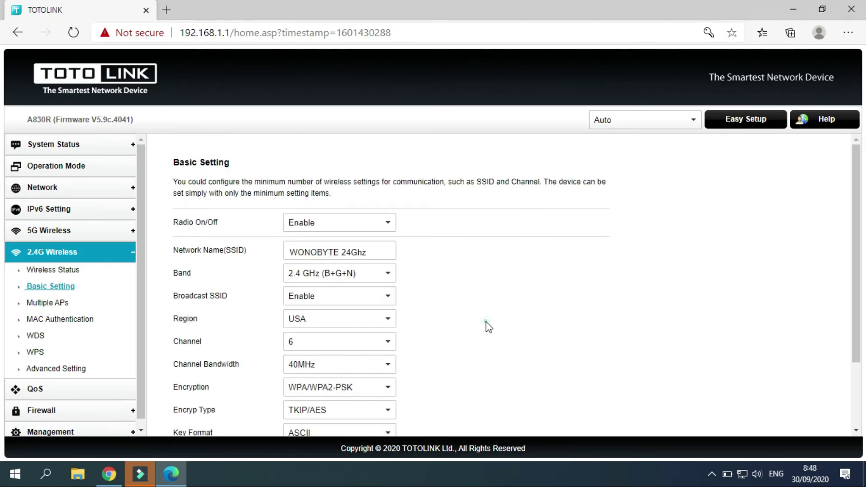
Reveal the saved 'WONOBYTE 24Ghz' network's password in plain text on the Password row.
scroll(488, 327, down, 1)
scroll(488, 327, down, 1)
scroll(488, 327, up, 2)
scroll(488, 327, down, 1)
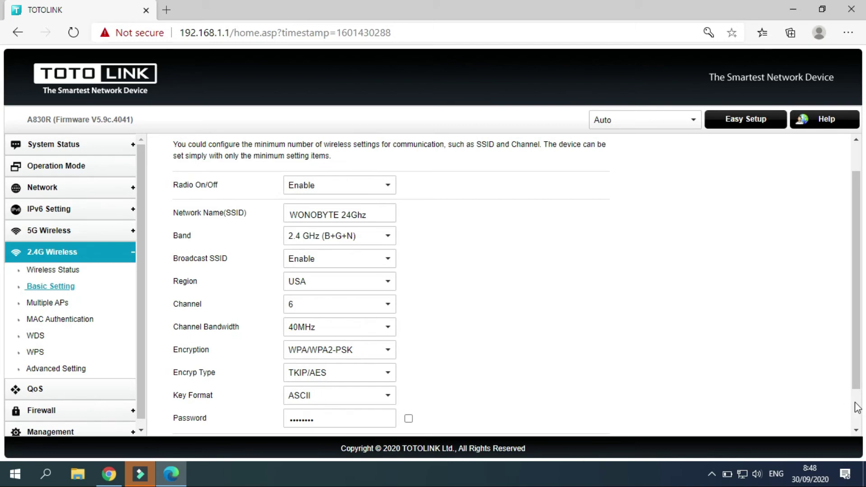
click(855, 431)
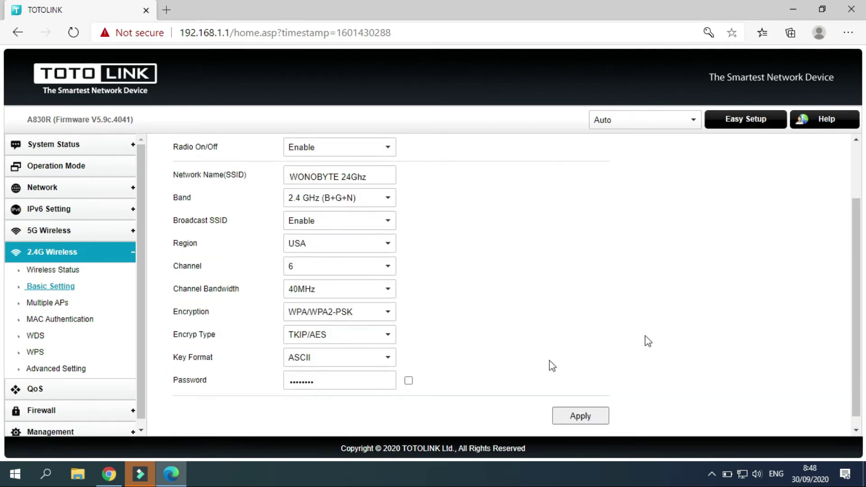
click(410, 380)
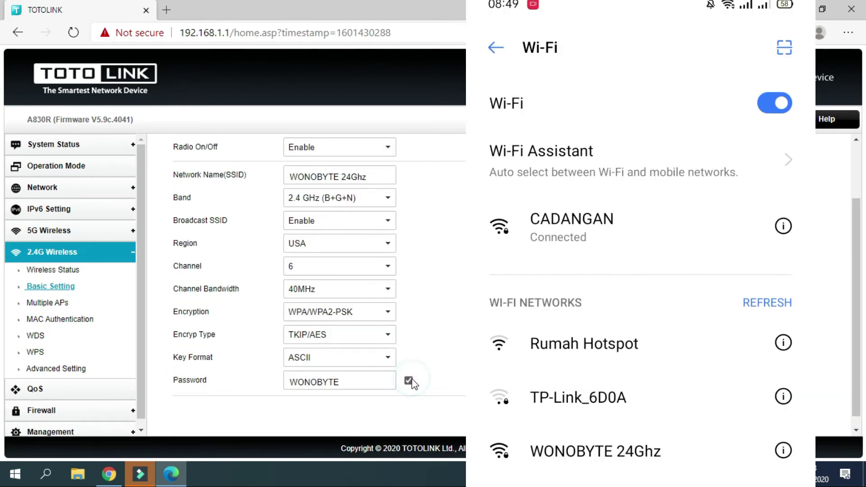